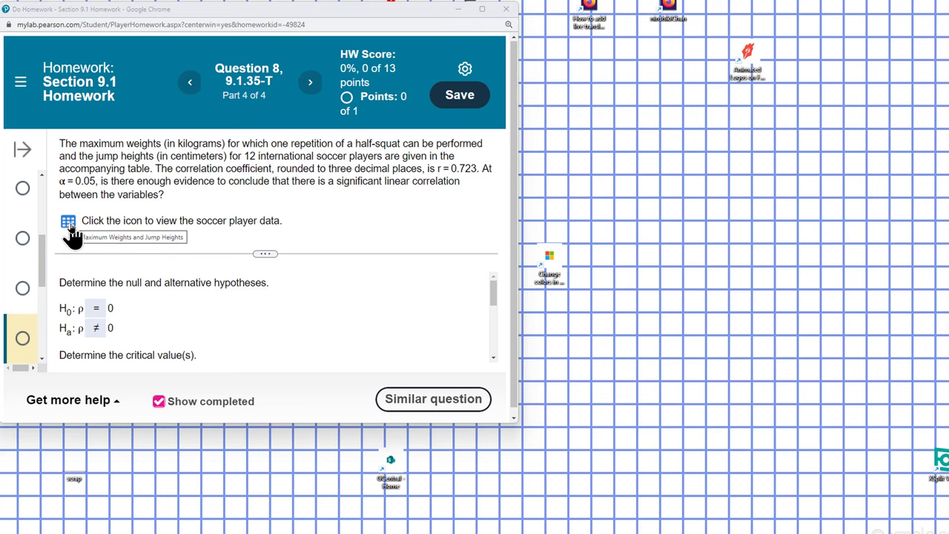
Open the soccer player maximum weight and jump height table in StatCrunch, and move its window to the upper right.
click(69, 225)
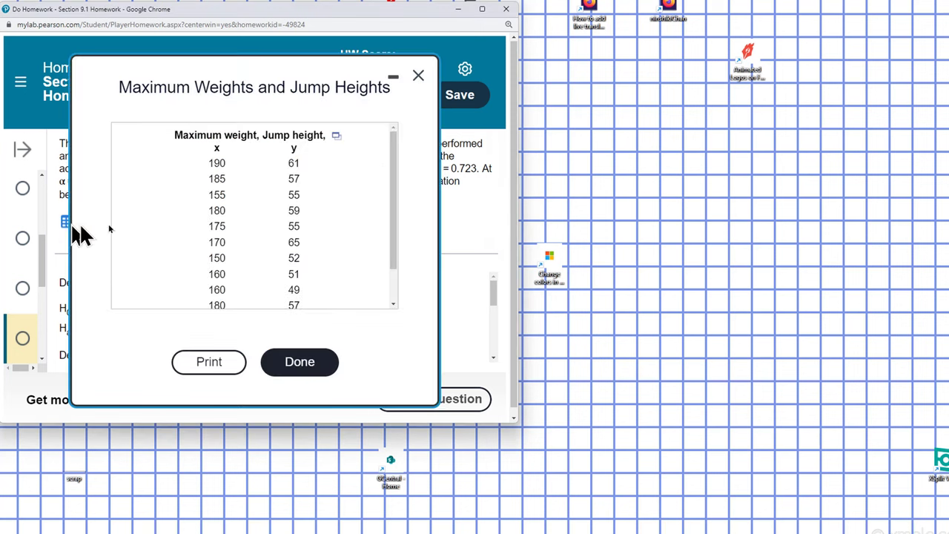
click(336, 138)
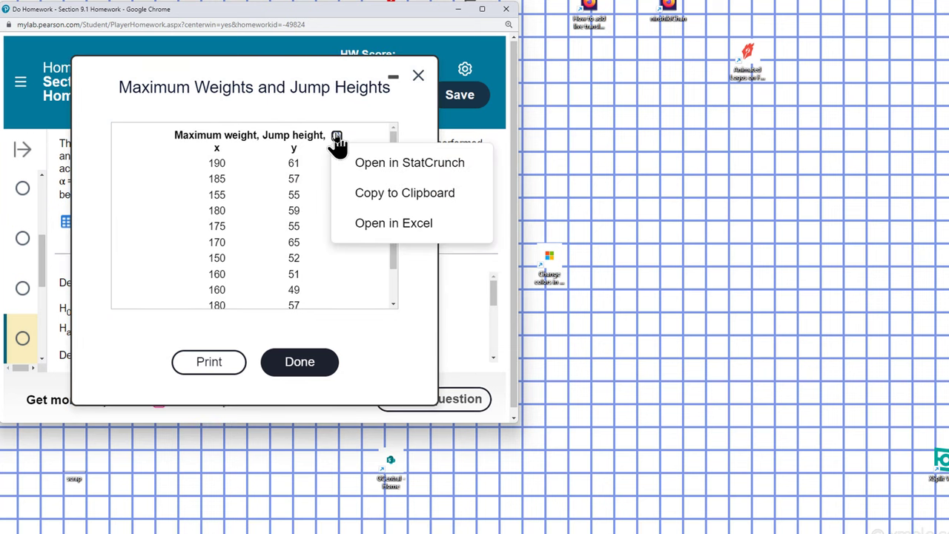
click(374, 166)
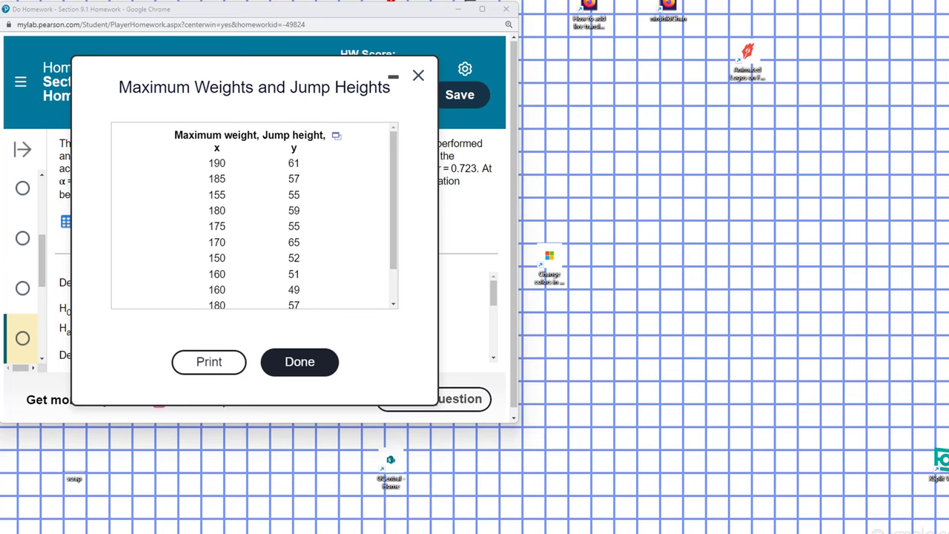
drag(483, 504, 735, 24)
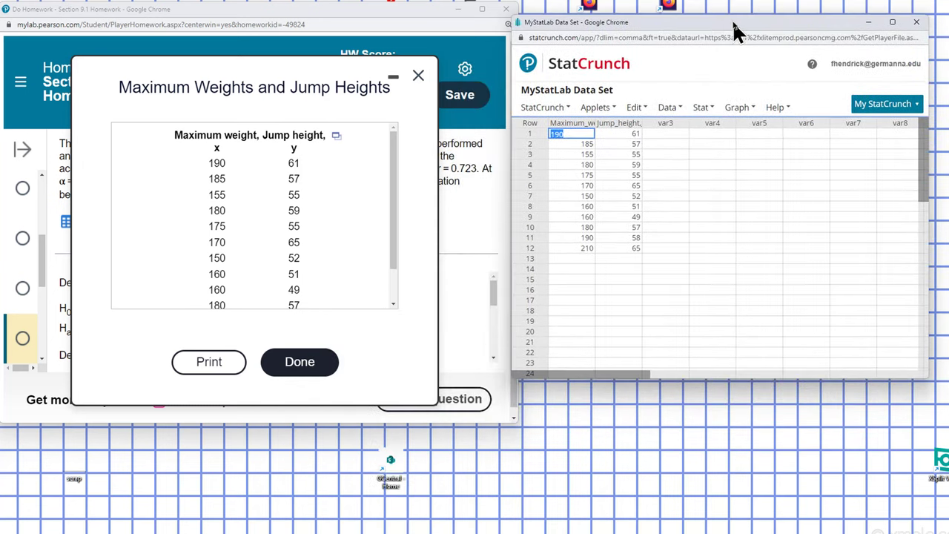
Open the StatCrunch T calculator with DF 10, close the data table, and change the probability to 0.025.
click(702, 109)
mouse_move(708, 125)
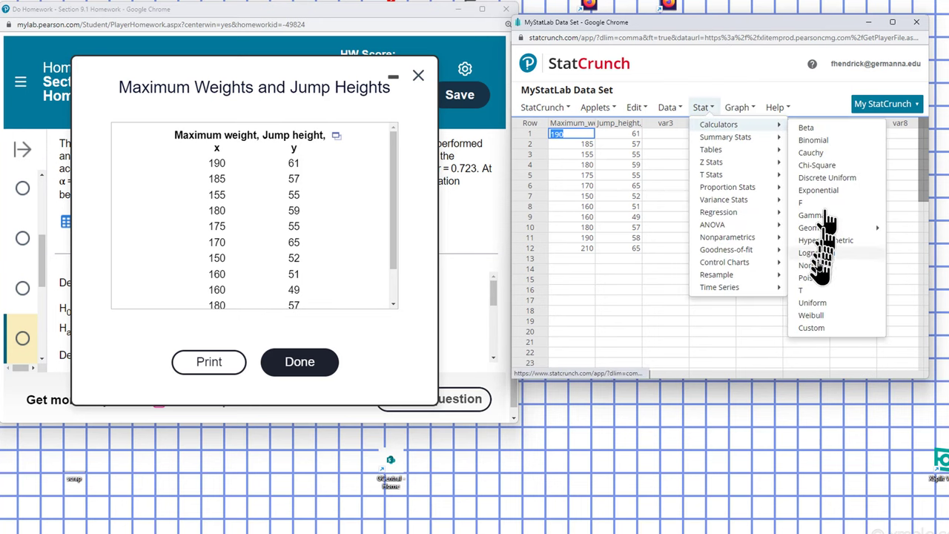
click(801, 290)
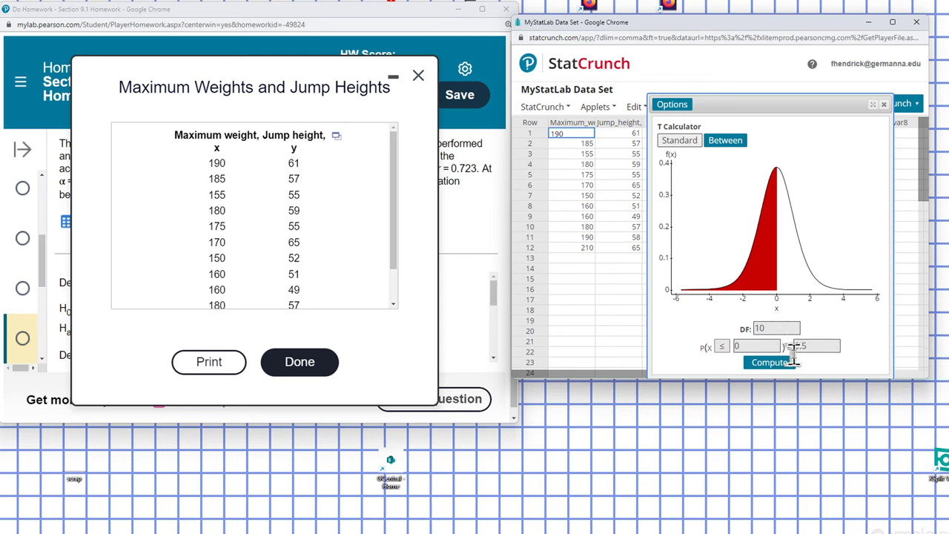
click(419, 77)
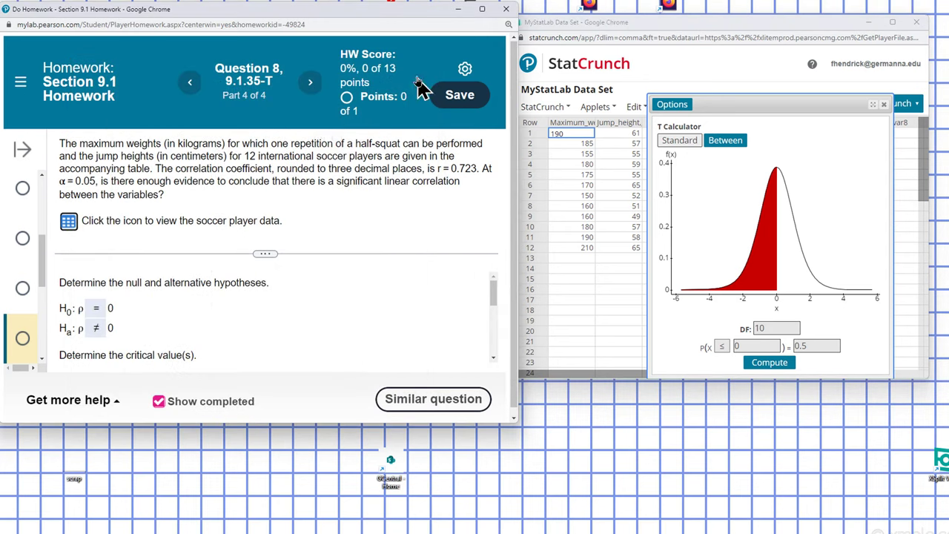
click(816, 343)
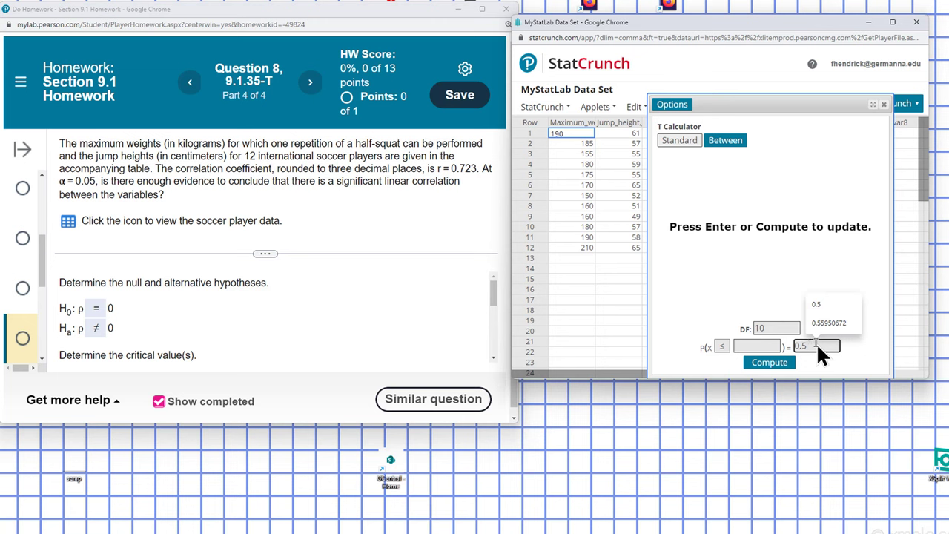
key(BackSpace)
text(0)
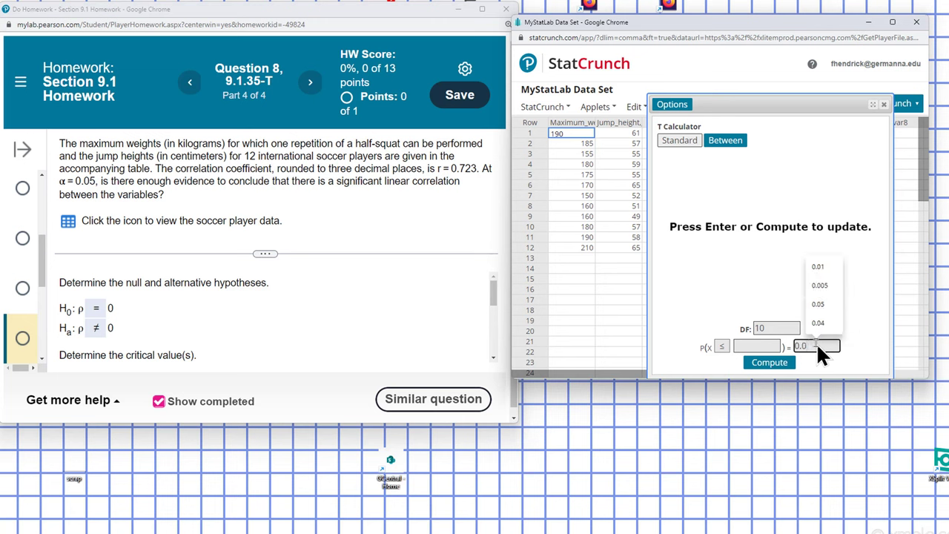
text(25)
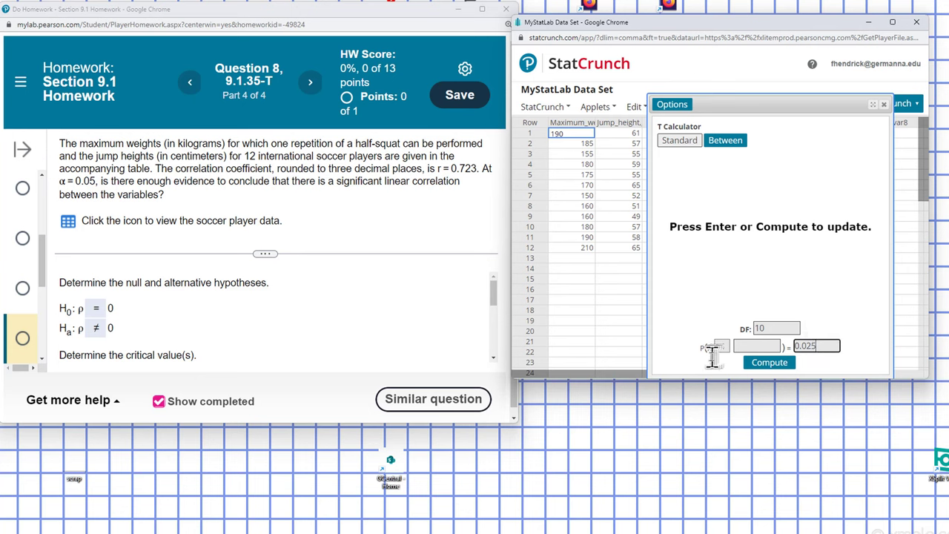
Compute t = −2.2281388 for the 0.025 tail, then check the homework's ±2.228 critical values and t = 3.311.
click(779, 368)
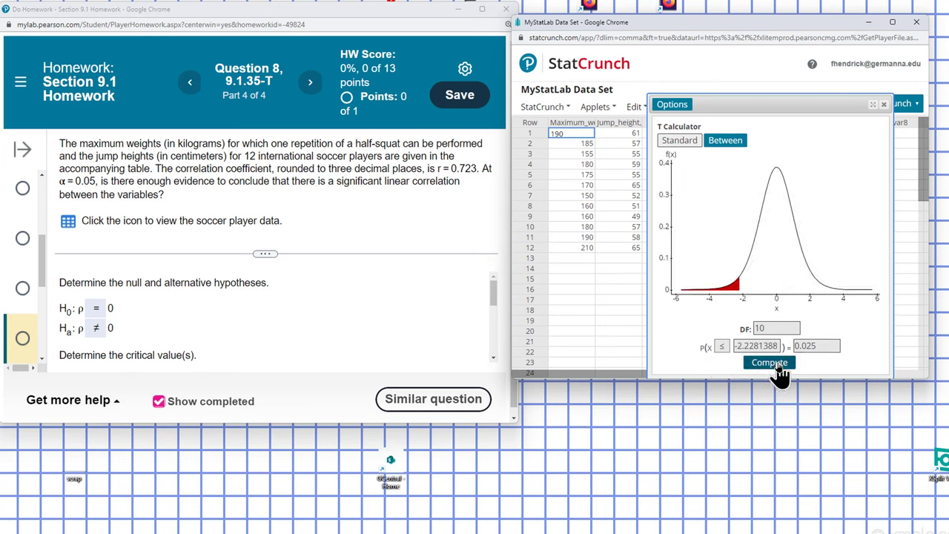
click(494, 300)
drag(494, 300, 496, 318)
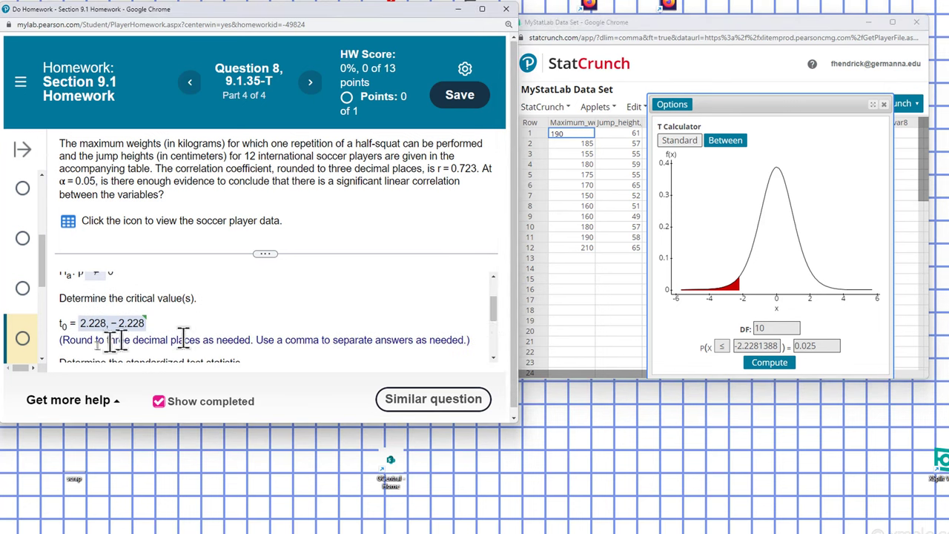
click(726, 346)
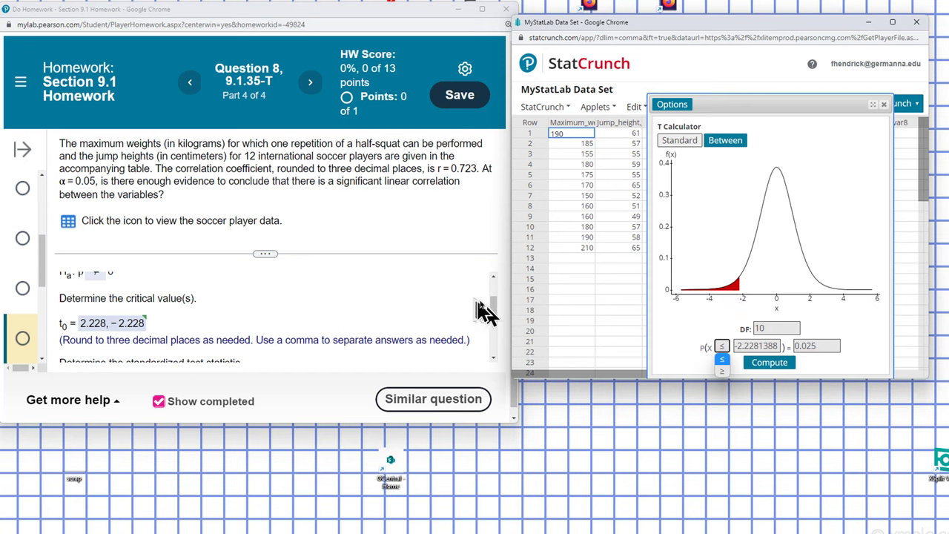
drag(495, 305, 494, 297)
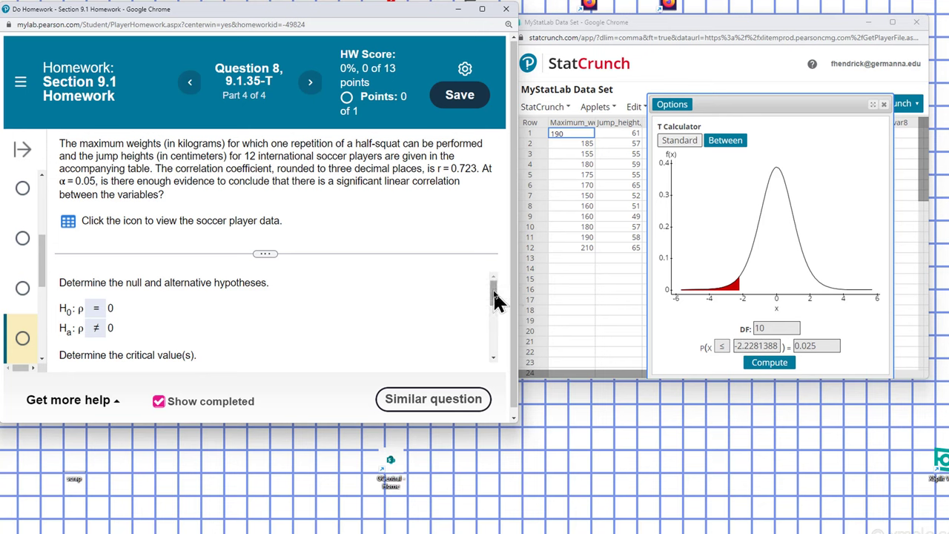
mouse_move(495, 293)
mouse_down()
mouse_move(495, 326)
mouse_move(493, 309)
mouse_up()
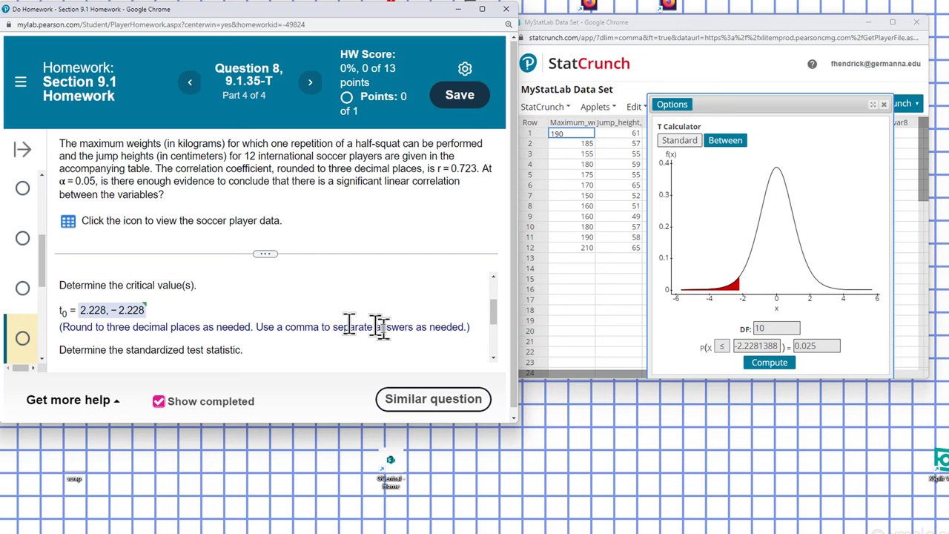
mouse_move(497, 314)
mouse_down()
mouse_move(498, 329)
mouse_move(498, 321)
mouse_up()
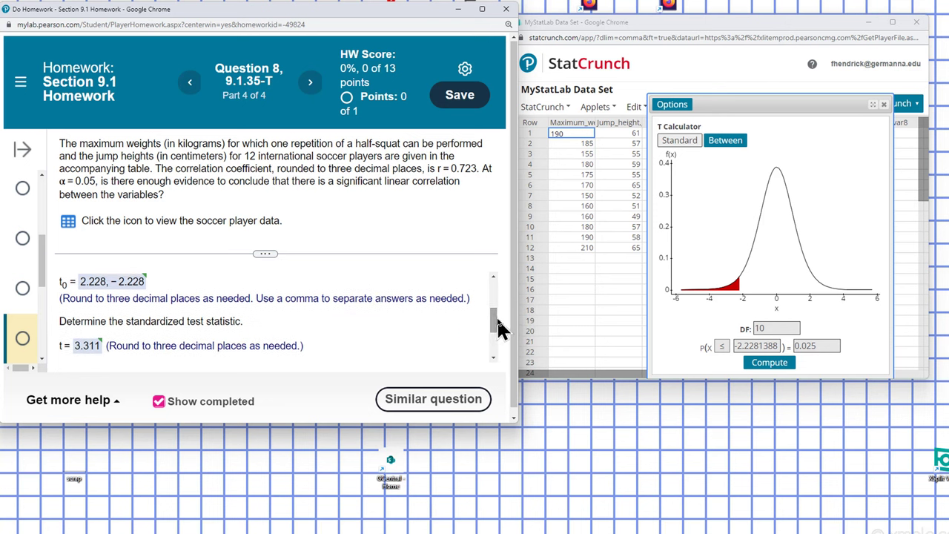
Regress Jump_height_y on Maximum_weight_x as a simple linear regression, giving r = 0.72312564 and slope 0.21065831.
click(884, 105)
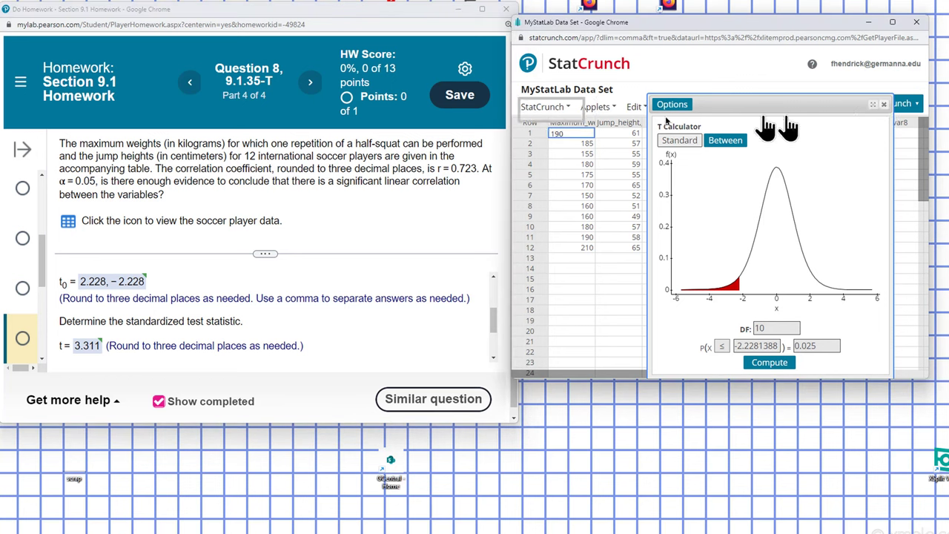
click(702, 112)
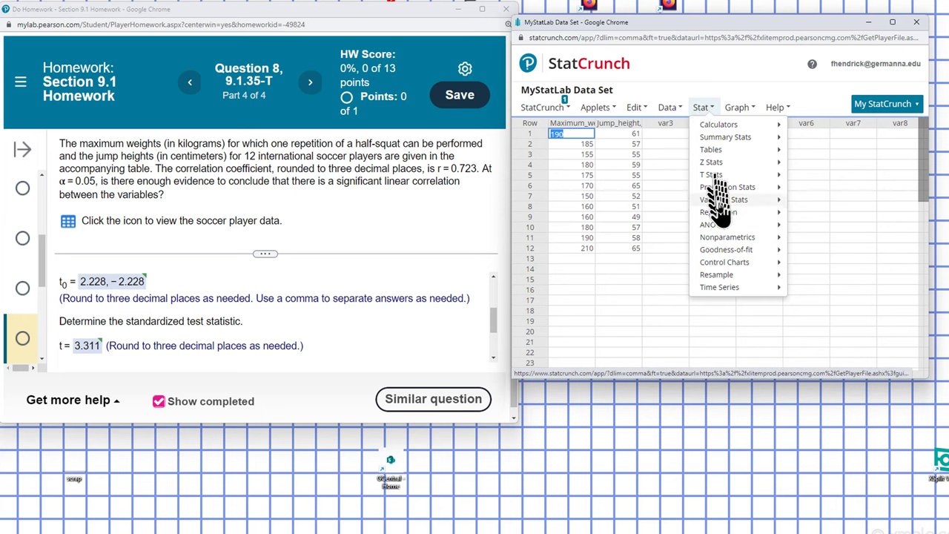
mouse_move(719, 212)
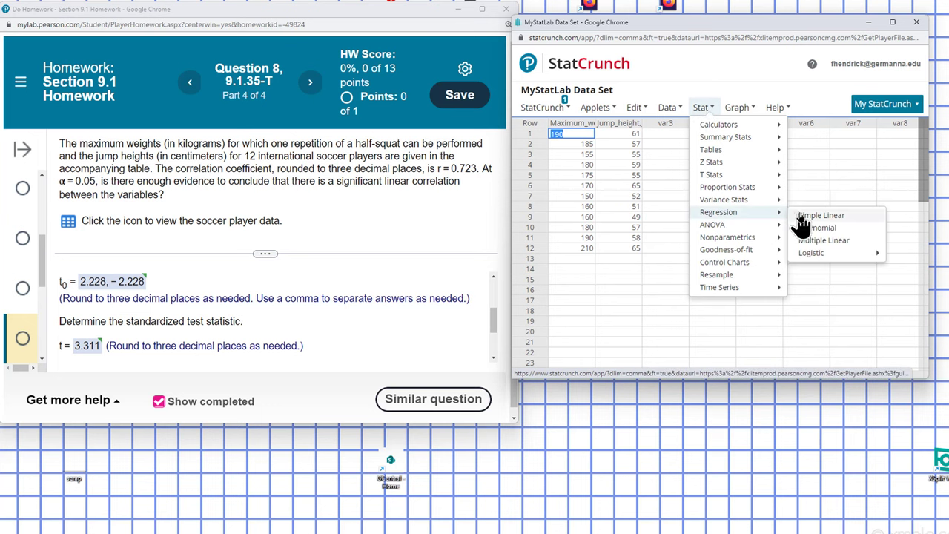
click(807, 216)
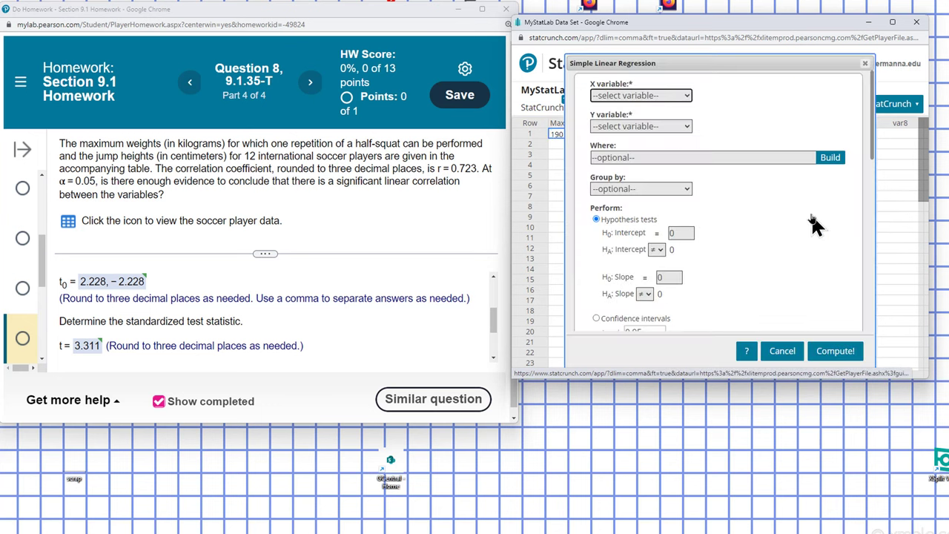
click(666, 93)
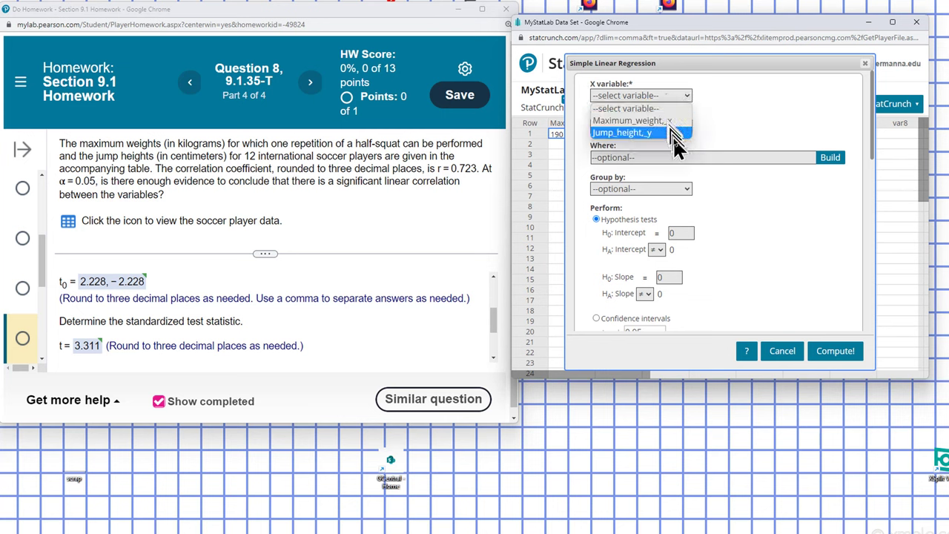
click(670, 120)
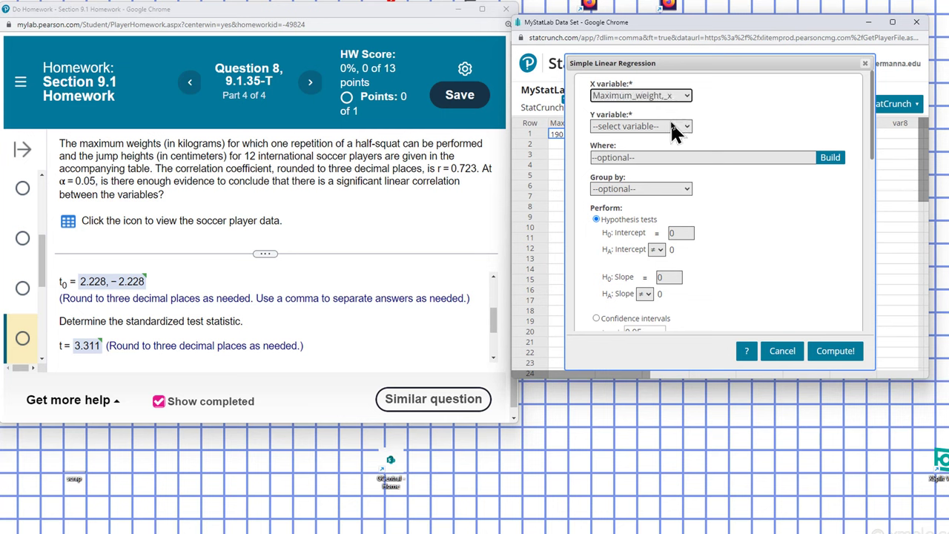
click(649, 125)
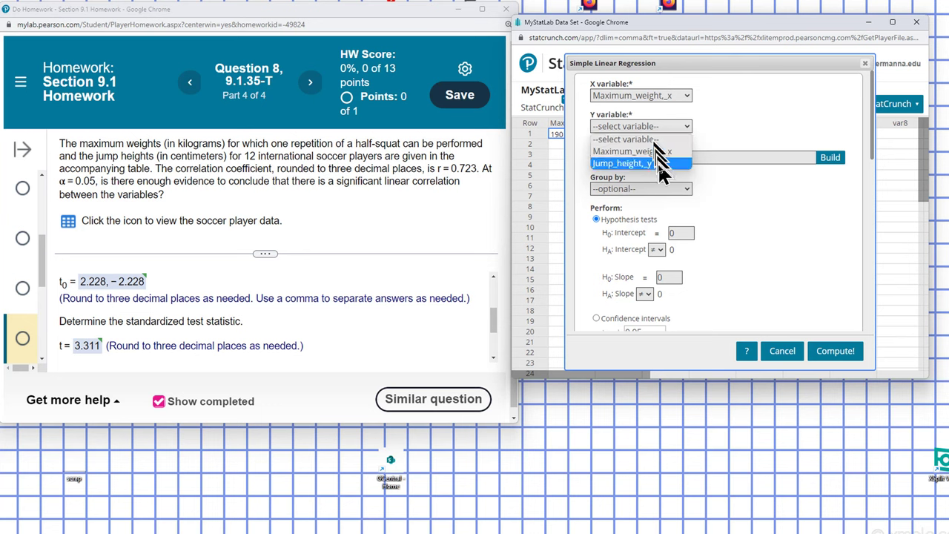
click(656, 161)
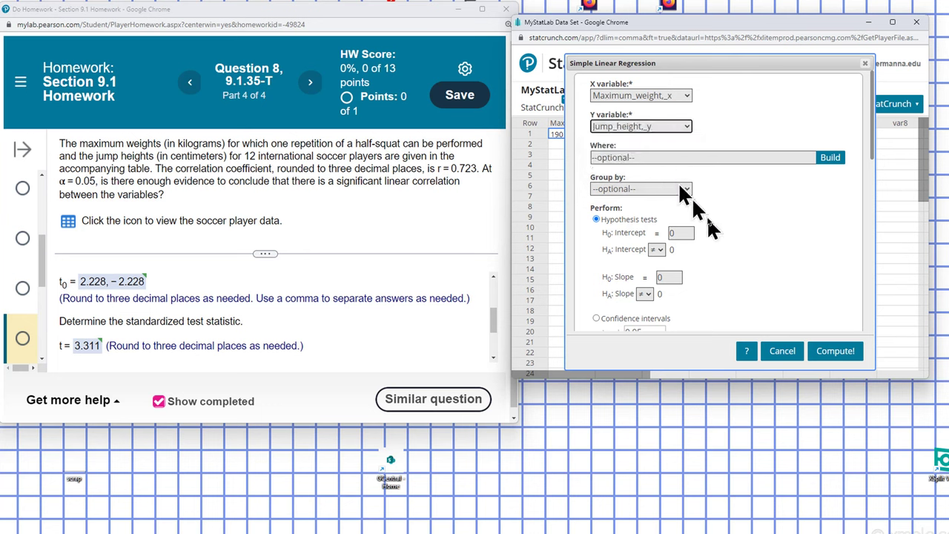
click(841, 360)
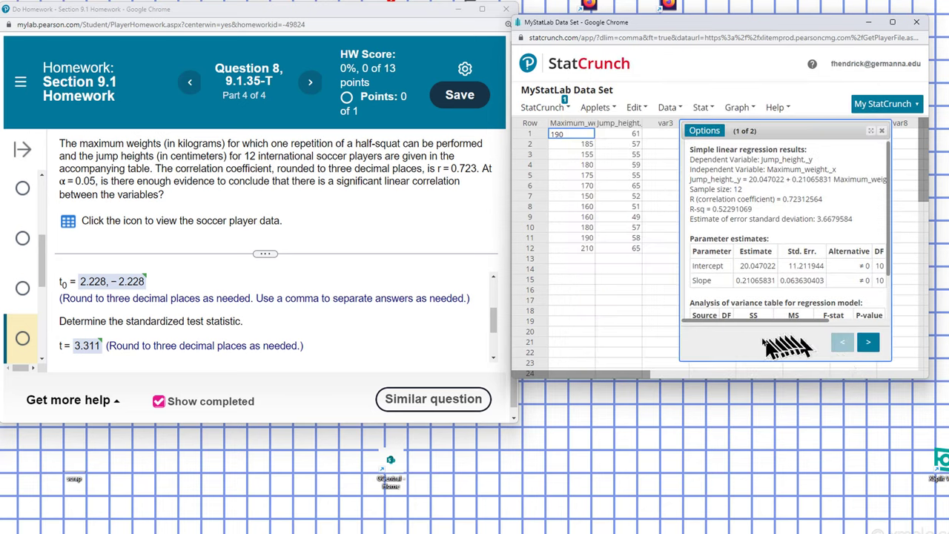
Scroll the regression output right and mark the slope's T-Stat of 3.3106549.
drag(757, 328, 803, 326)
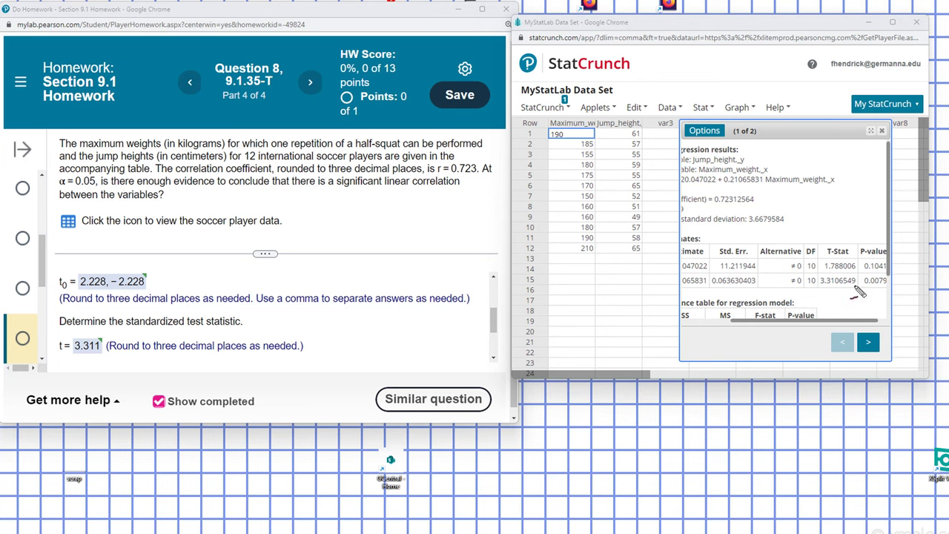
drag(855, 295, 820, 296)
Scroll through Question 8 to review critical values ±2.228, t = 3.311 and the Reject H0 conclusion.
drag(495, 321, 494, 341)
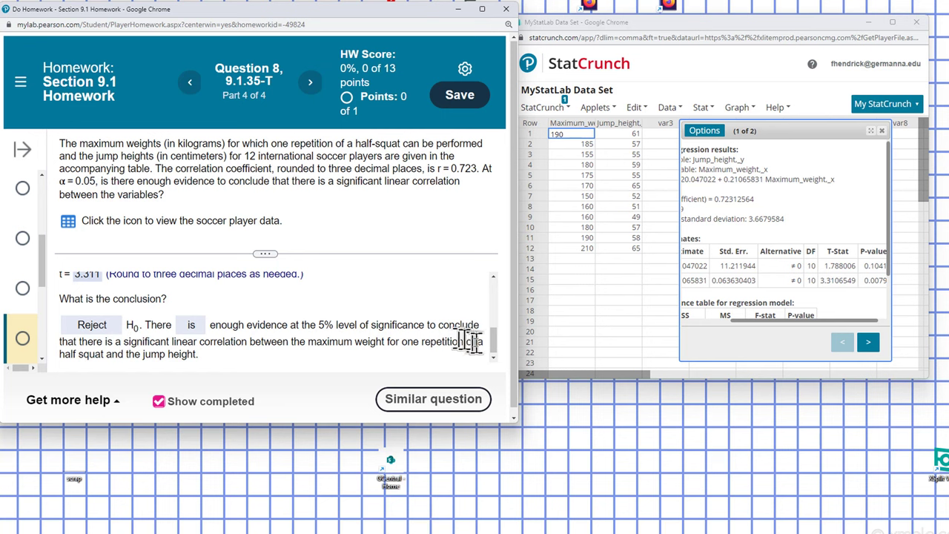
drag(497, 349, 491, 330)
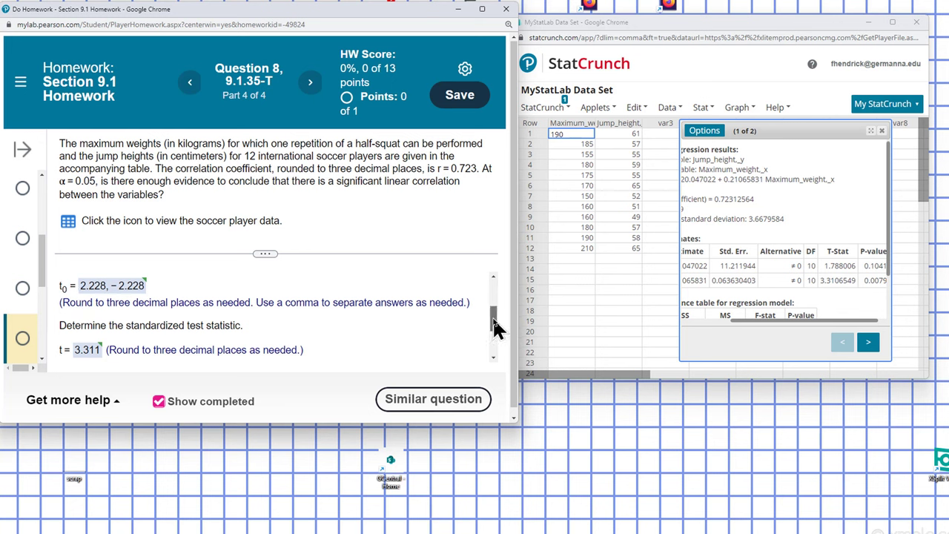
drag(496, 327, 497, 348)
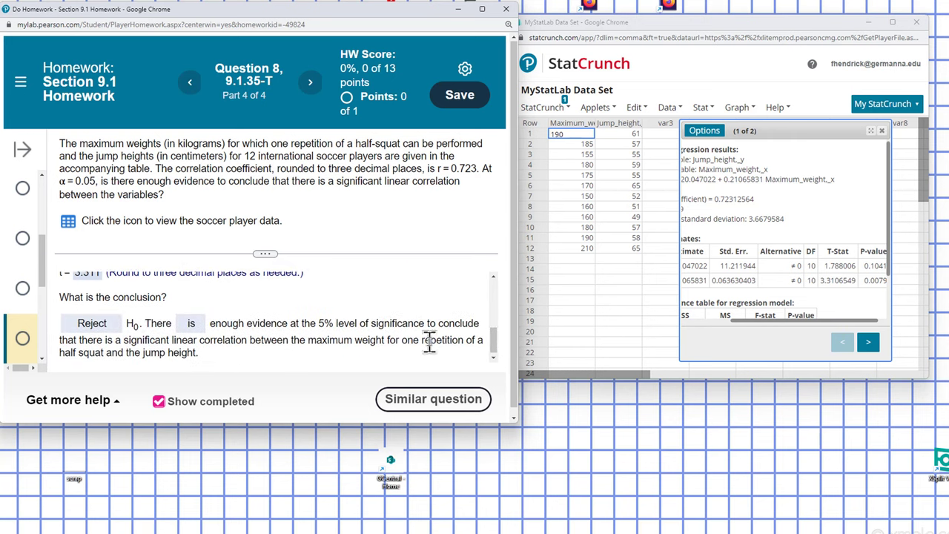
drag(491, 341, 492, 325)
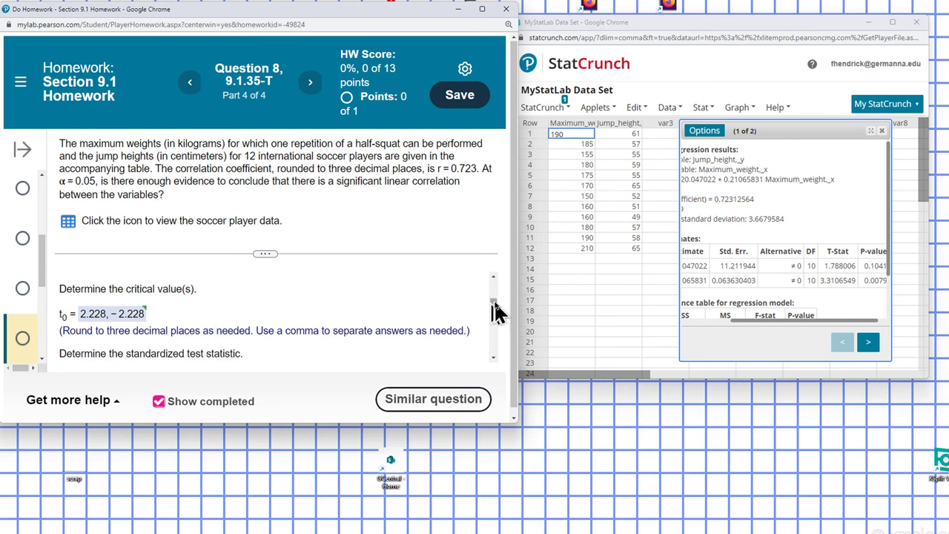
drag(494, 299, 491, 319)
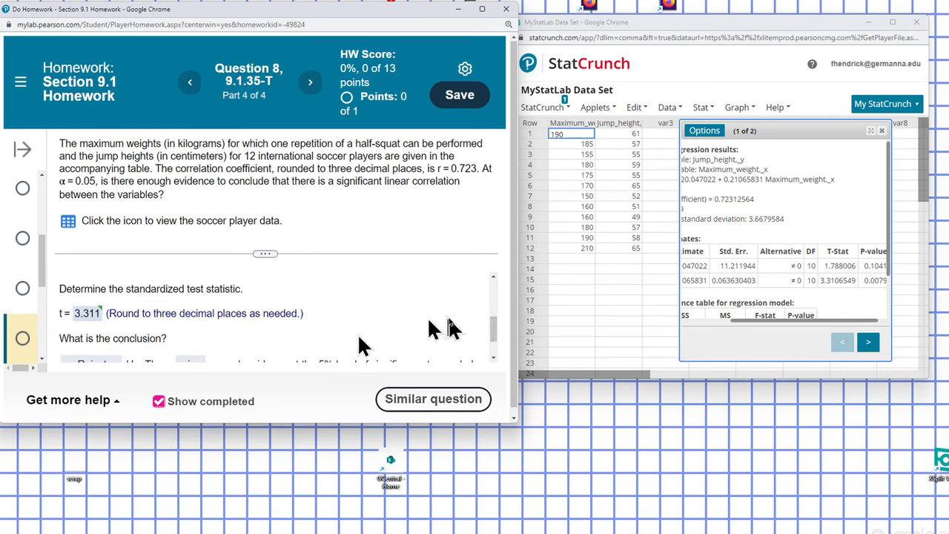
drag(492, 329, 492, 345)
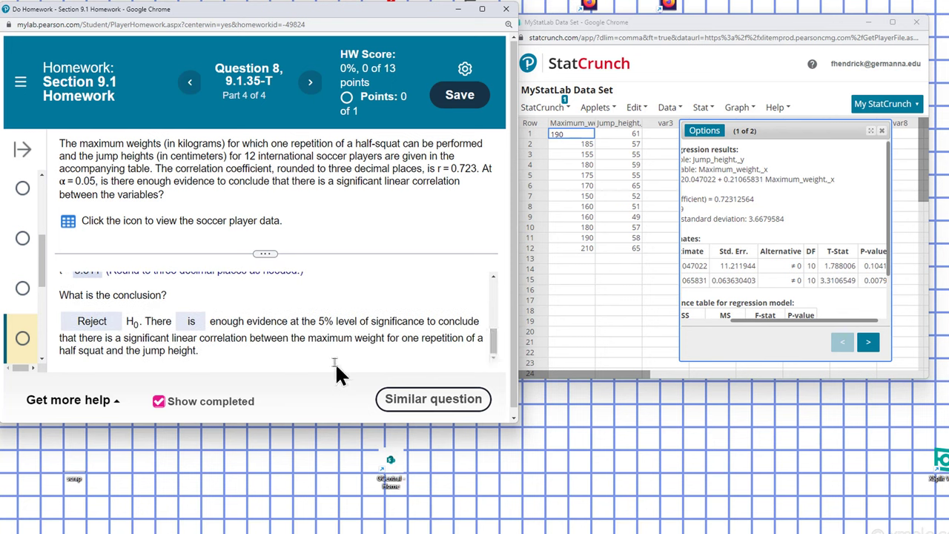